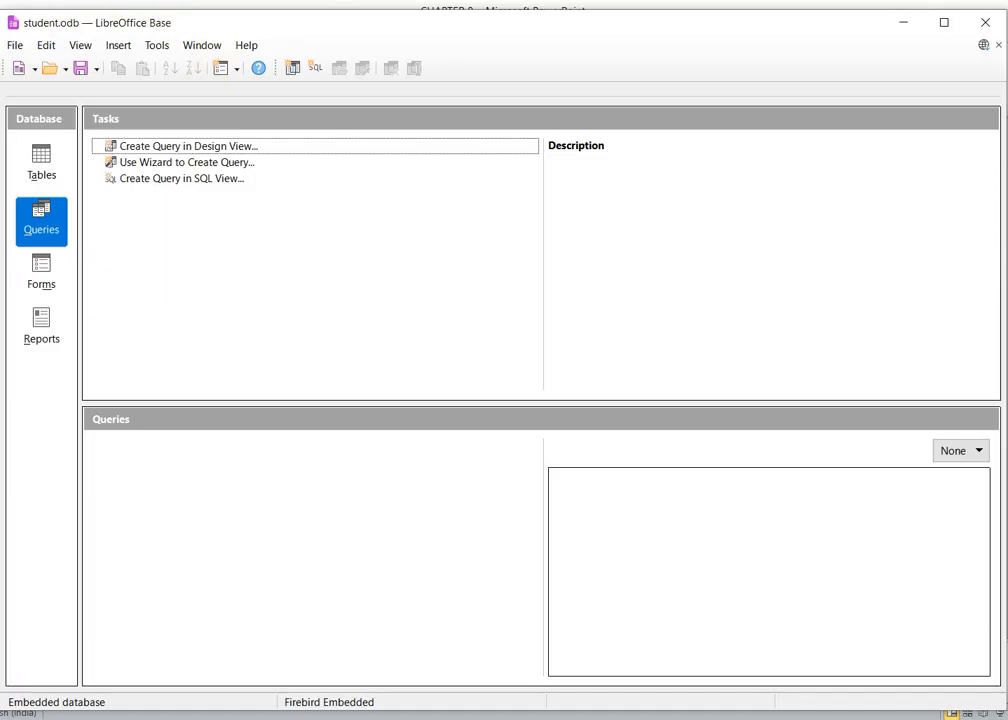
Open the STUDENT1 table to review its records and fields, and close it again
left_click(42, 165)
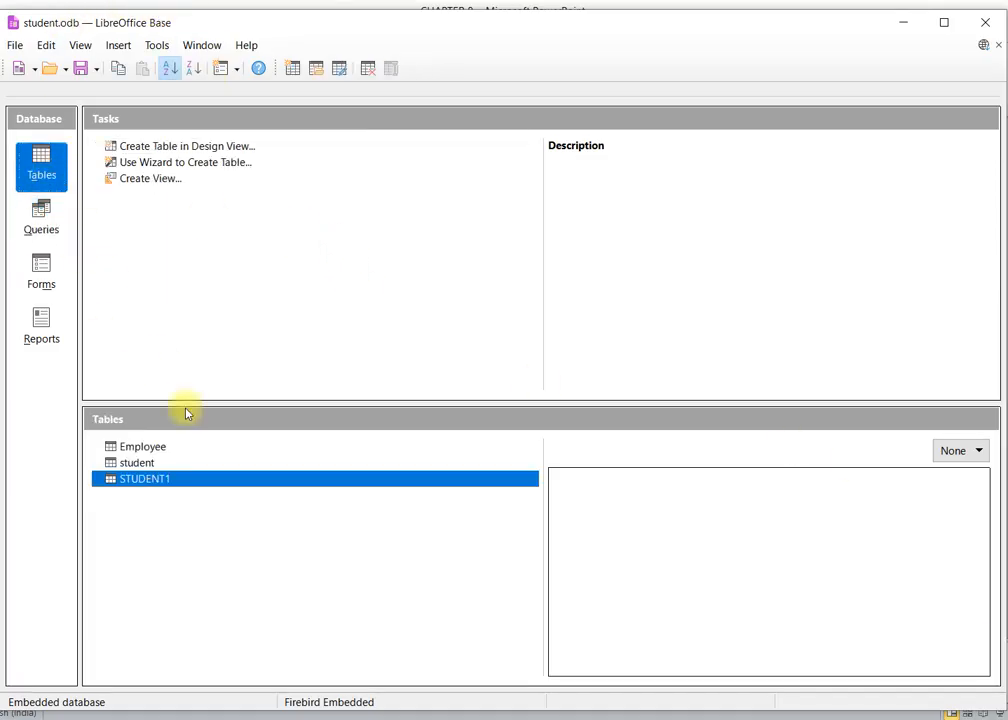
double_click(156, 488)
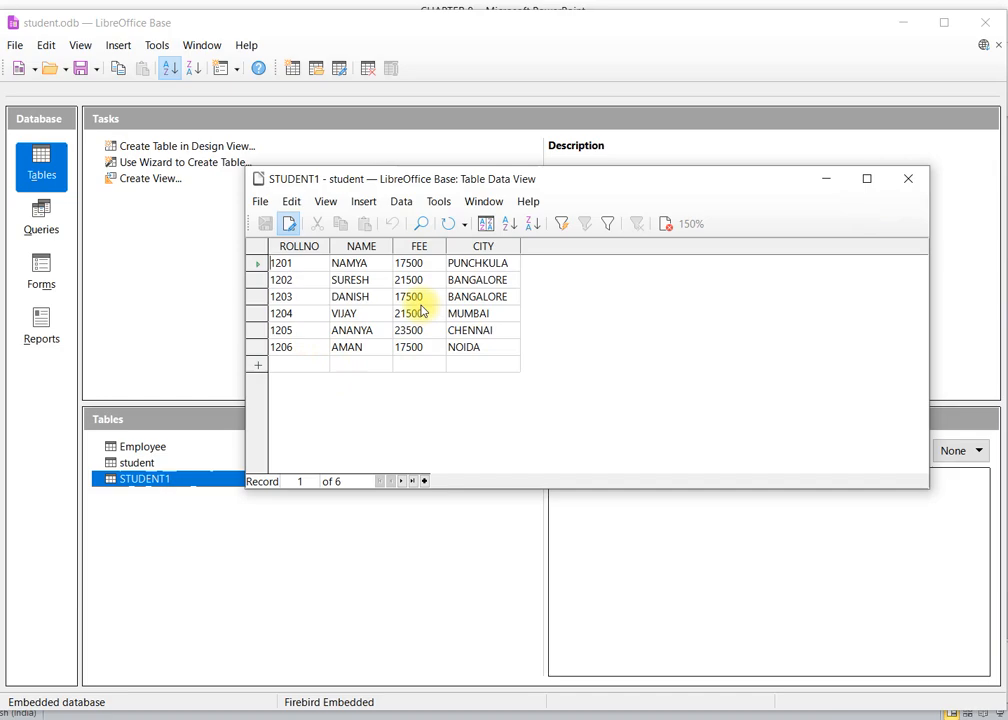
left_click(908, 183)
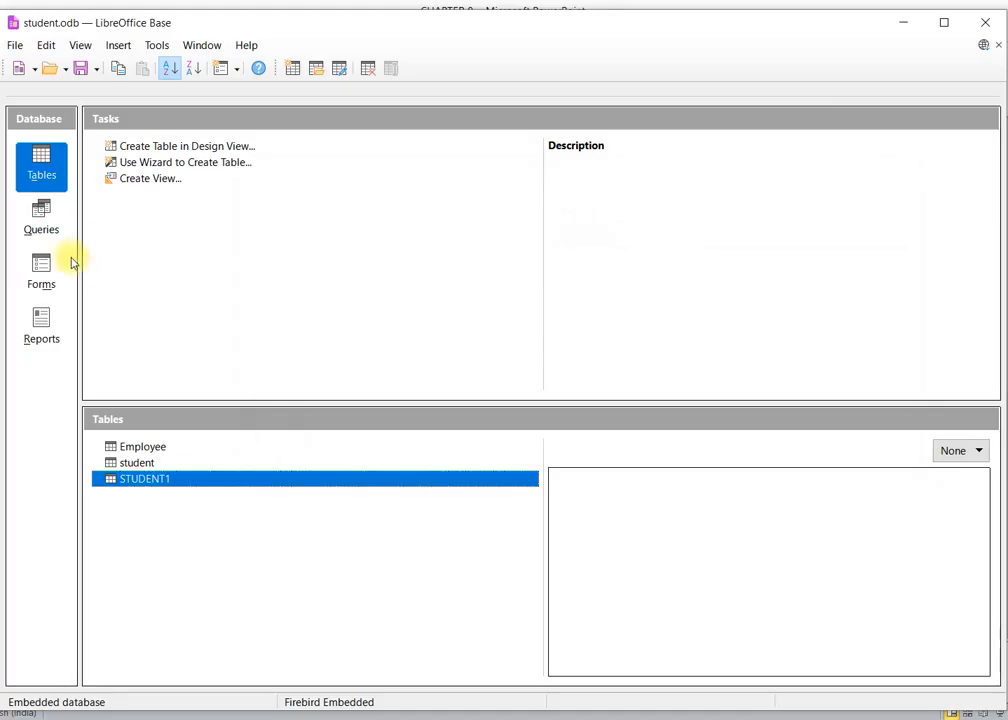
Create a new query in SQL view and enter SELECT * with FROM STUDENT1 on a second line
left_click(58, 228)
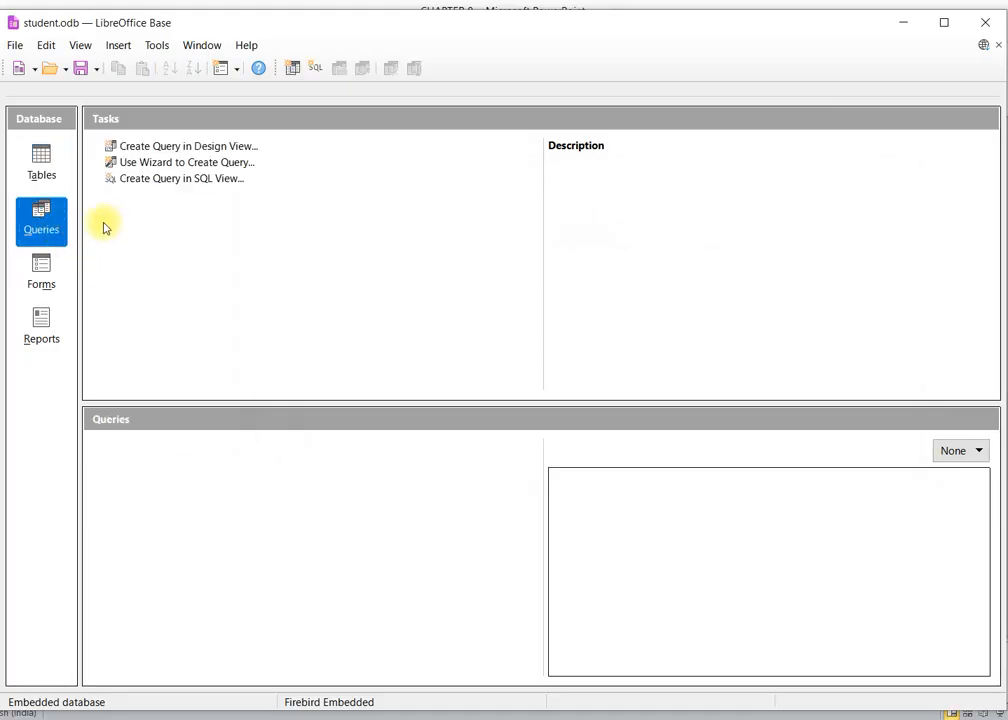
left_click(178, 180)
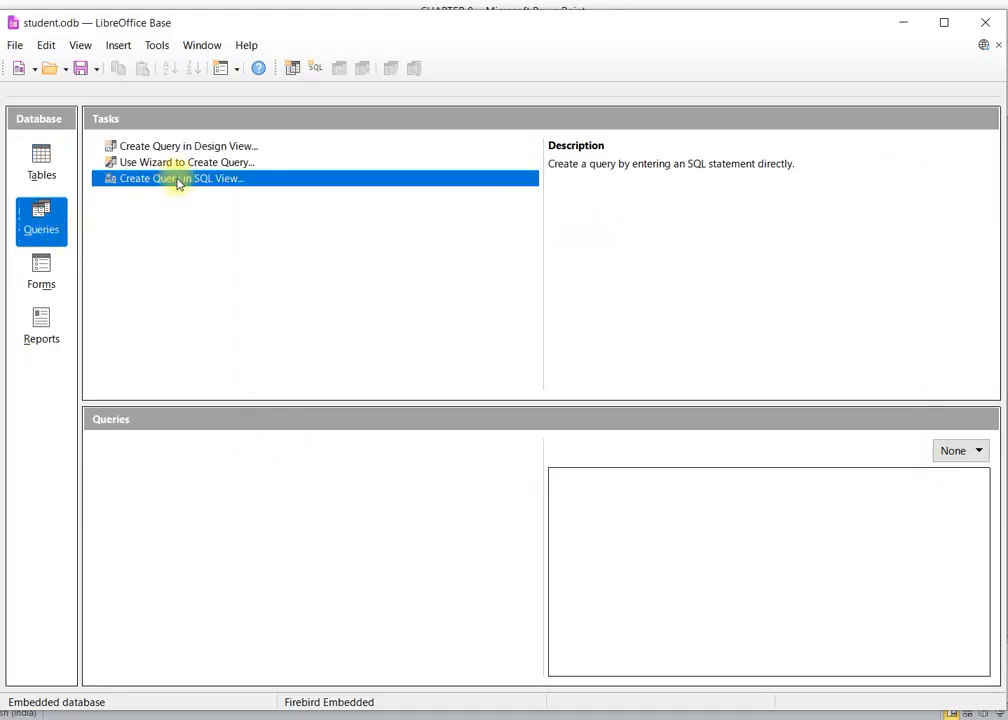
double_click(177, 183)
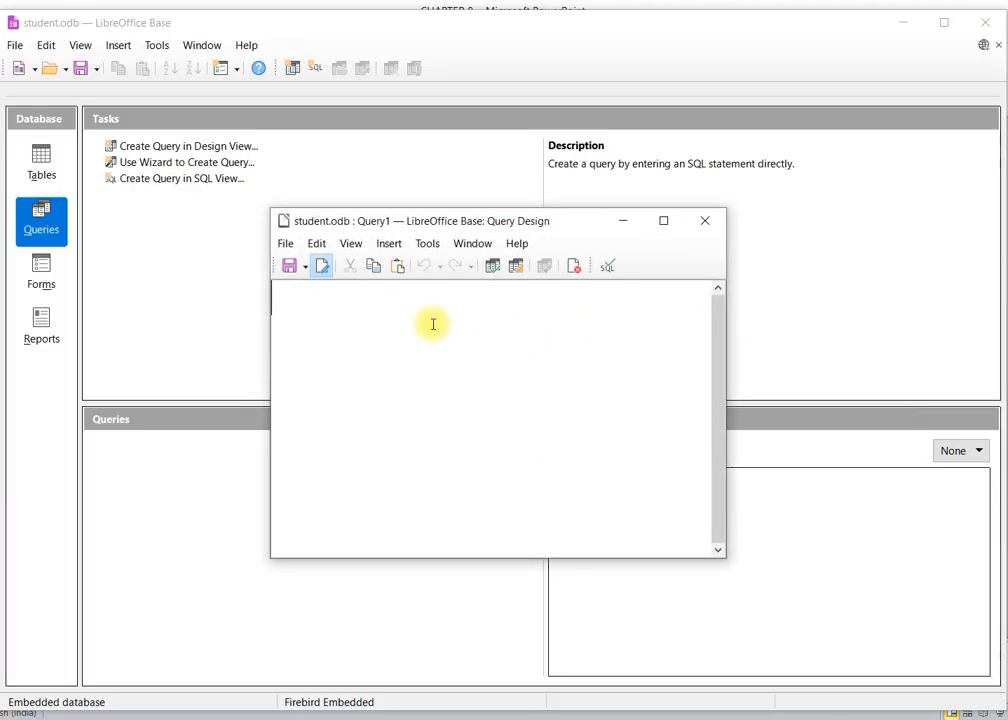
type("SELECT")
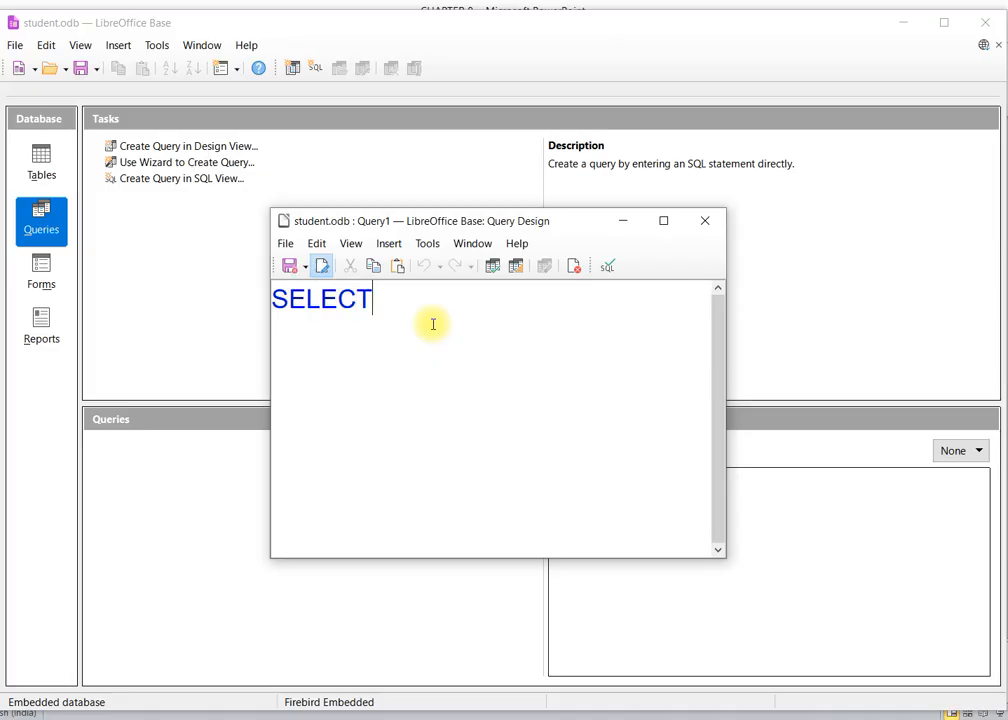
type(" * FROM ST")
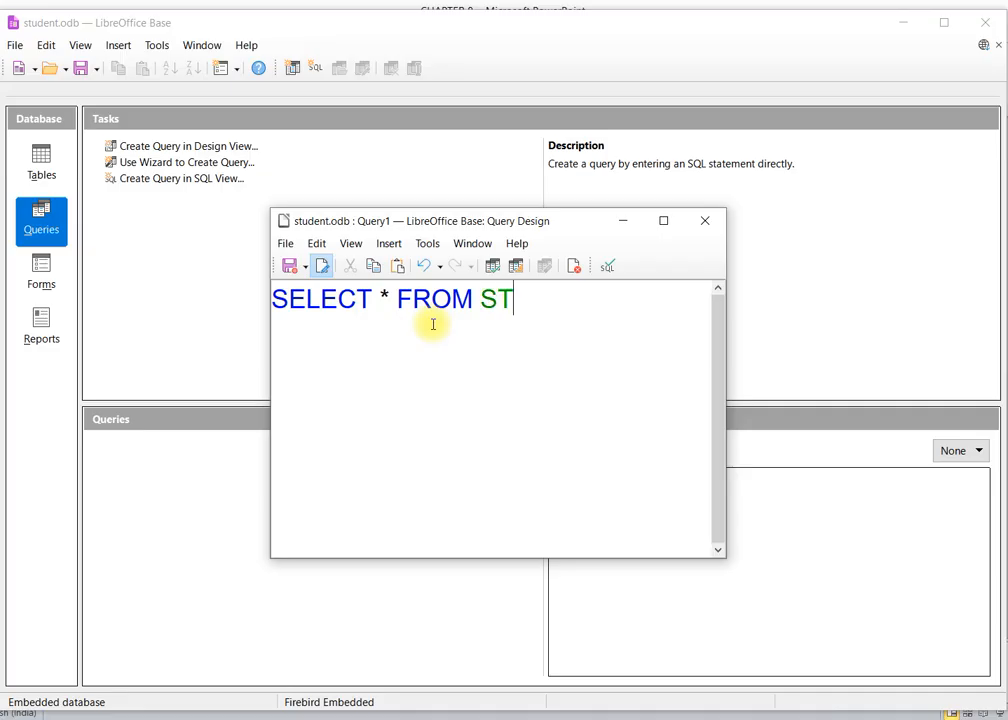
key("BackSpace")
key("BackSpace")
key("BackSpace")
key("BackSpace")
key("BackSpace")
key("BackSpace")
key("BackSpace")
key("Return")
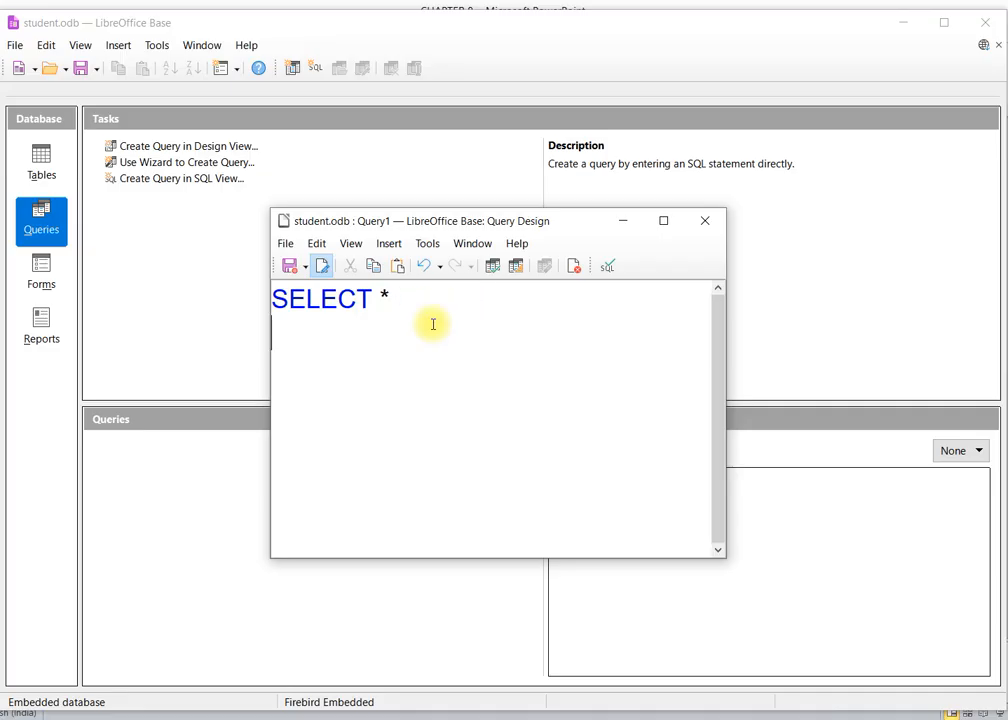
type("FROM STU")
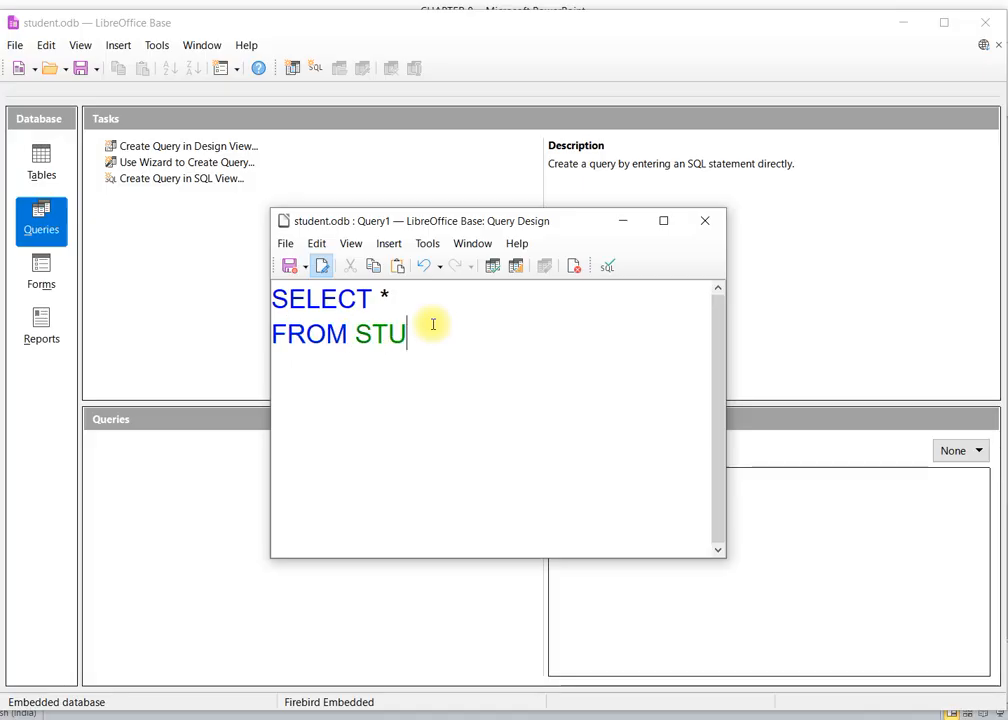
type("DENT1 ")
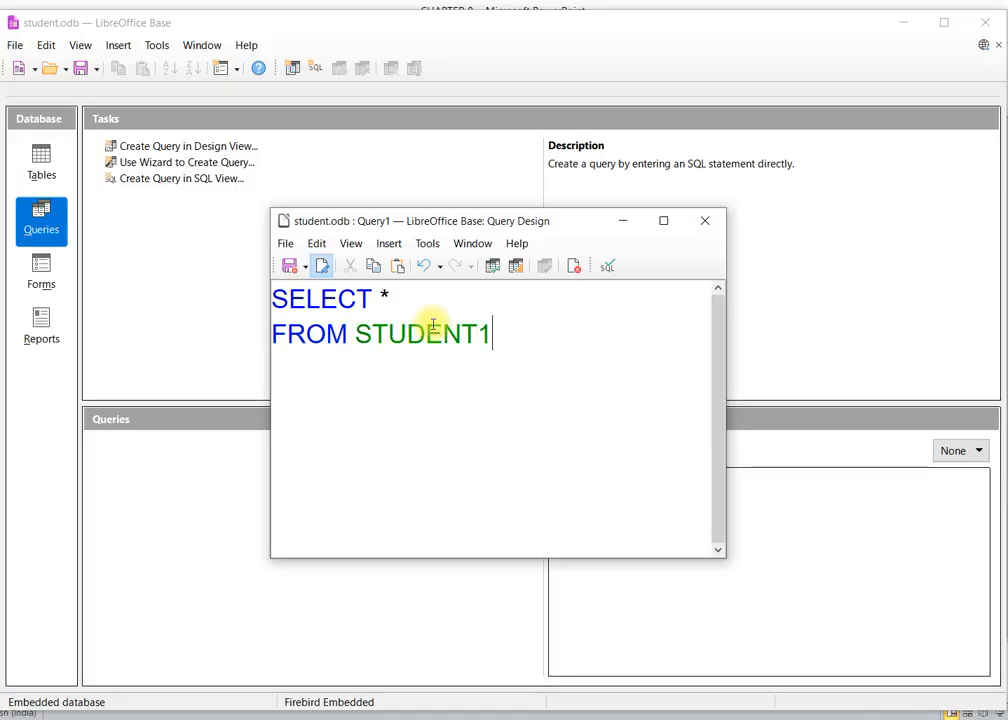
Complete the SQL statement with the condition WHERE "FEE">'20000'; on a third line
type("WHERE ")
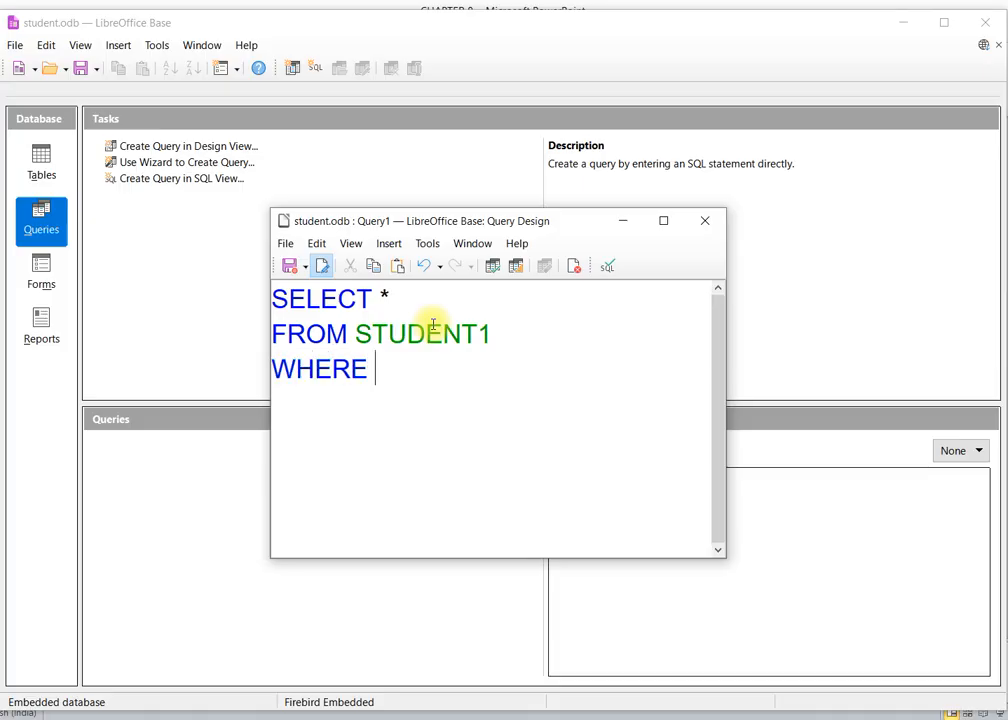
type("\"F")
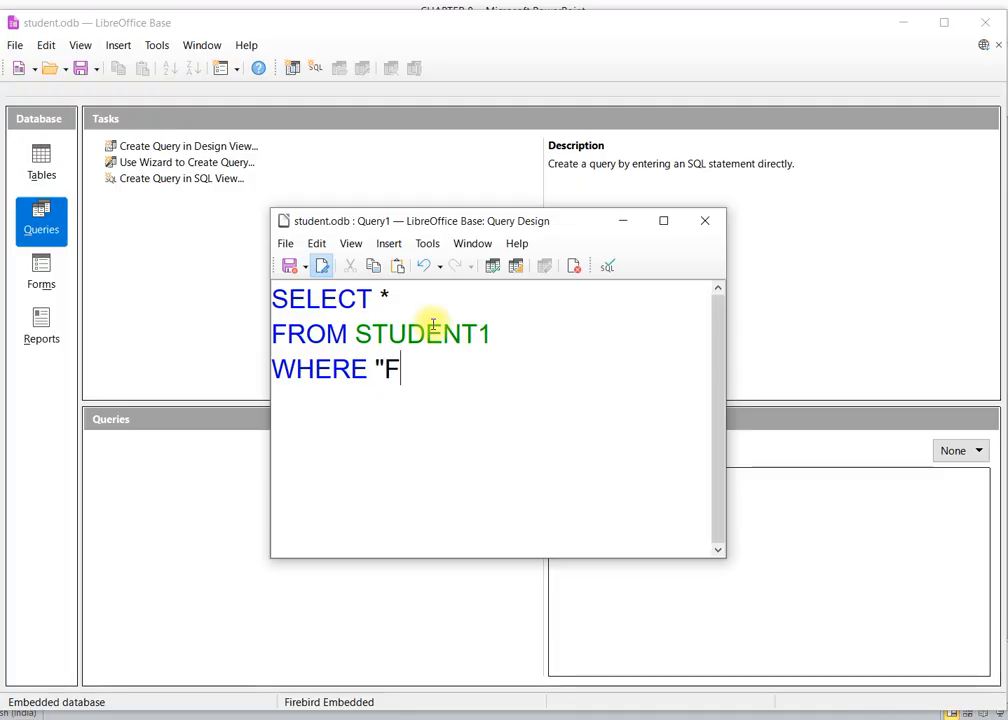
type("EE\".")
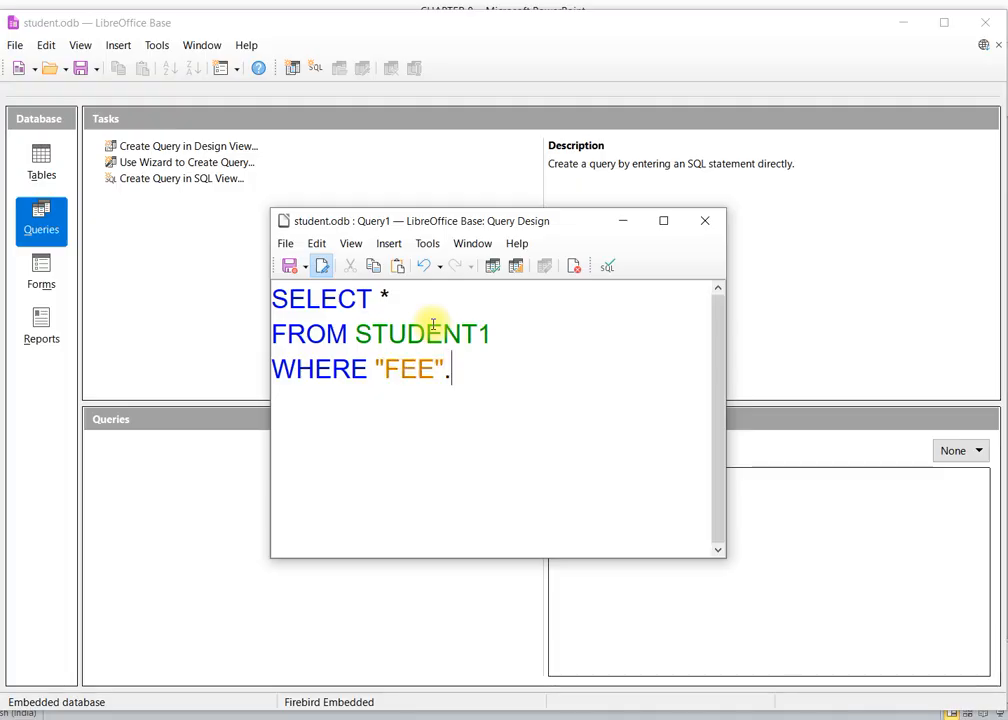
key("BackSpace")
type(">")
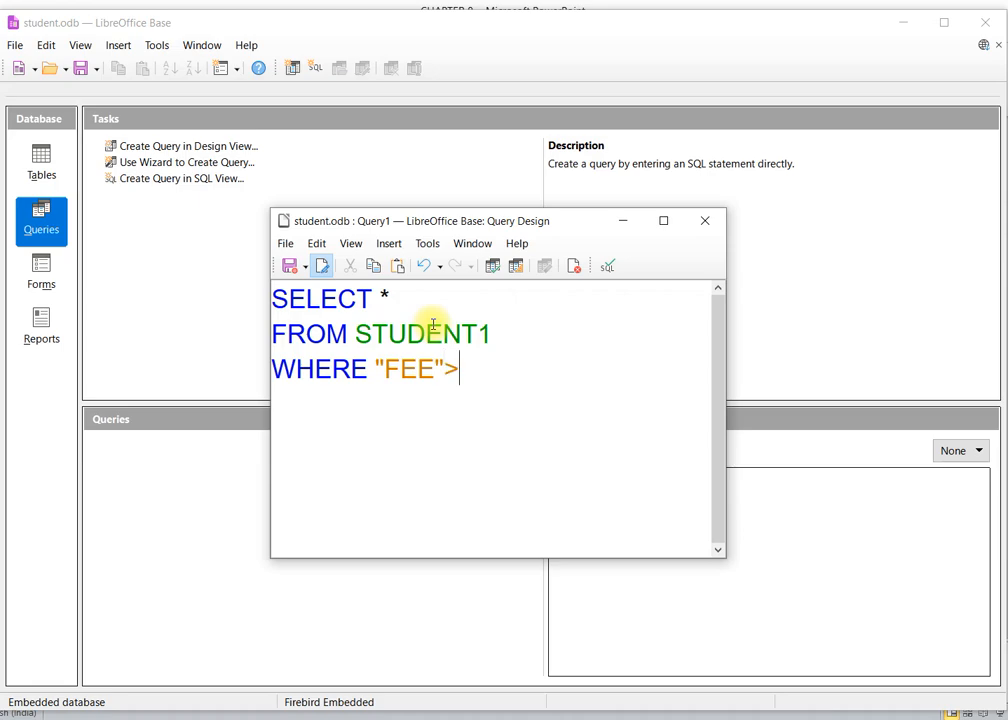
type("'20")
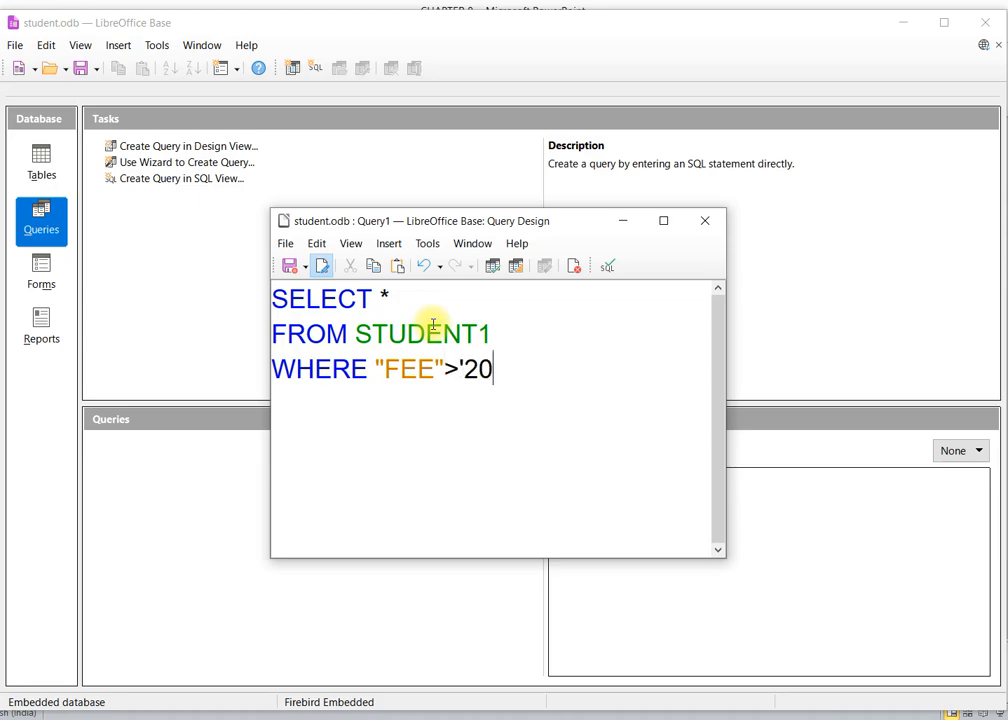
type("000';")
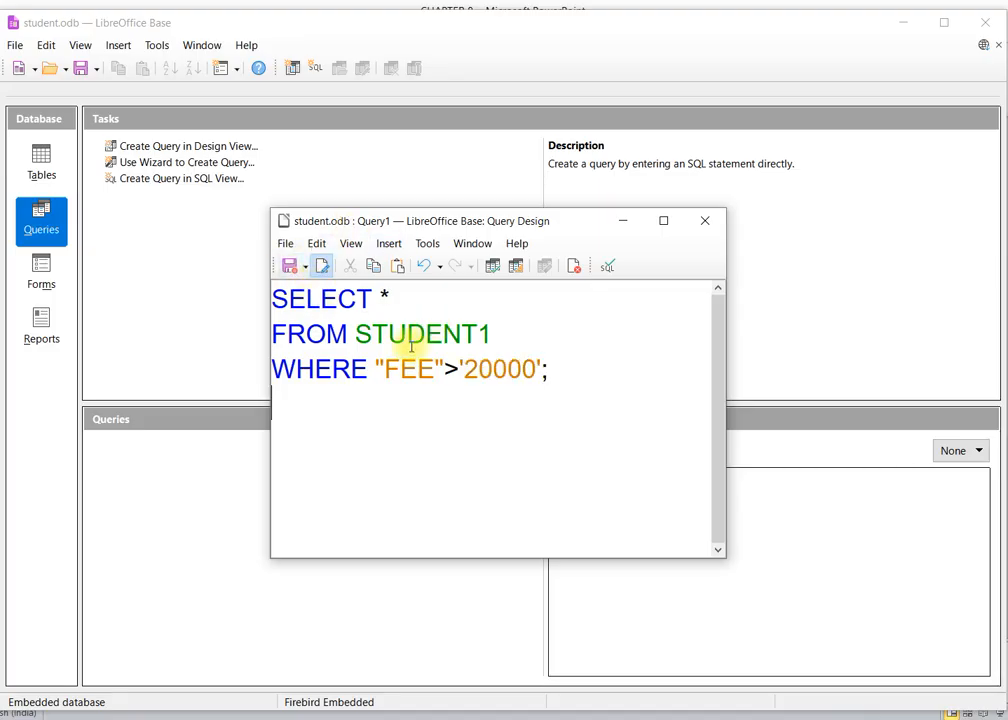
Run the query and enlarge the results area and the query window to show all returned records
left_click(494, 270)
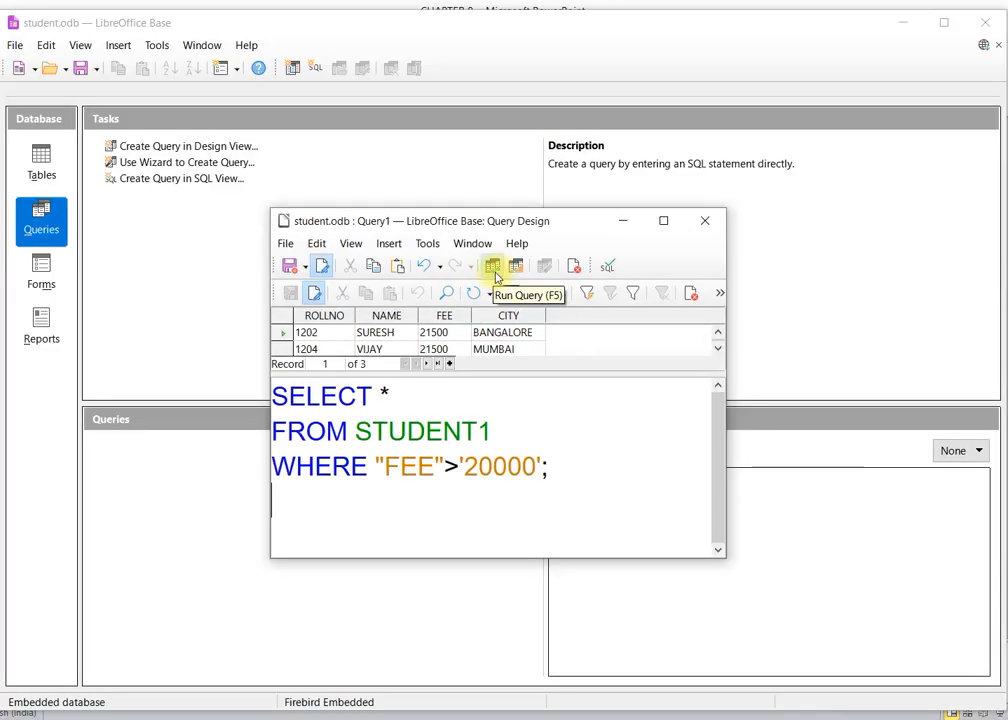
left_click_drag(551, 376, 574, 428)
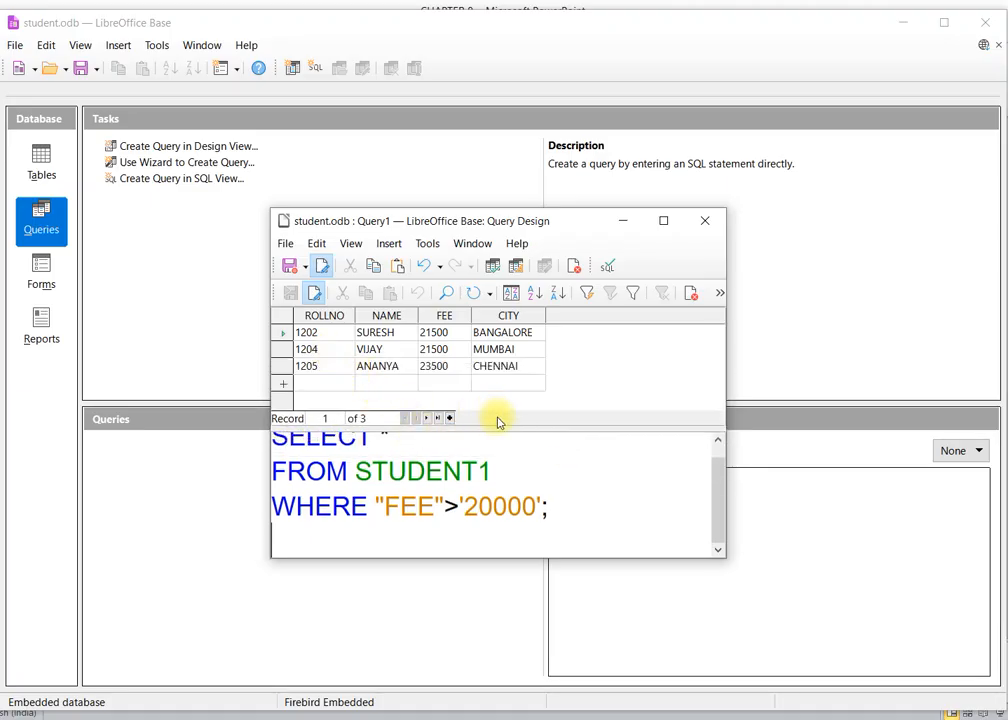
left_click_drag(718, 556, 741, 623)
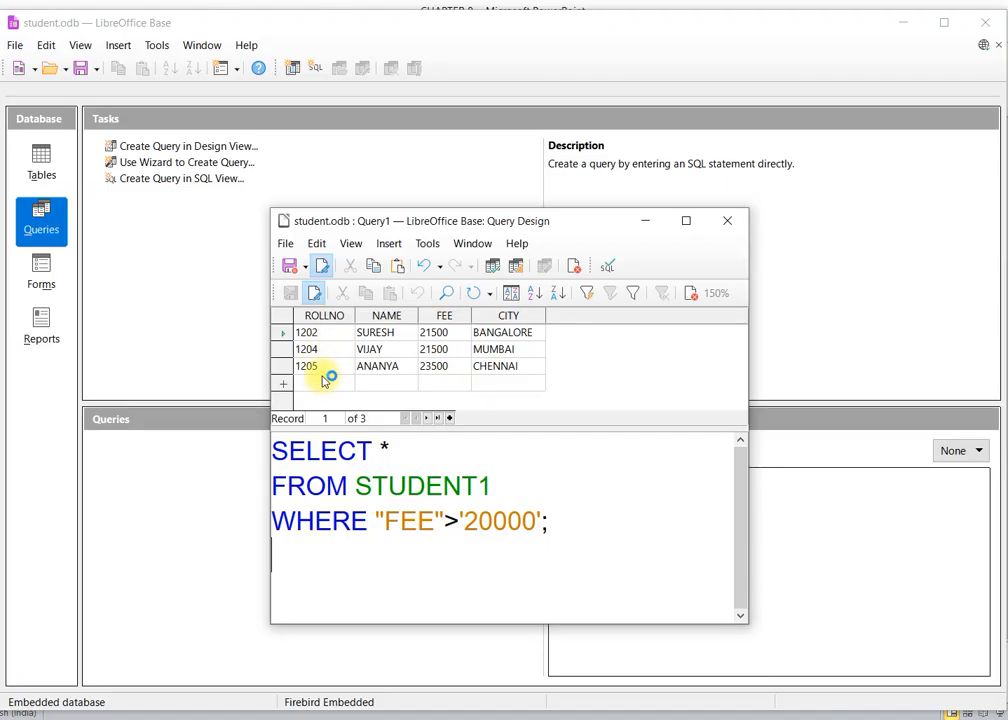
Replace the asterisk in the SELECT line with "ROLLNO","FEE" and run the query
double_click(384, 448)
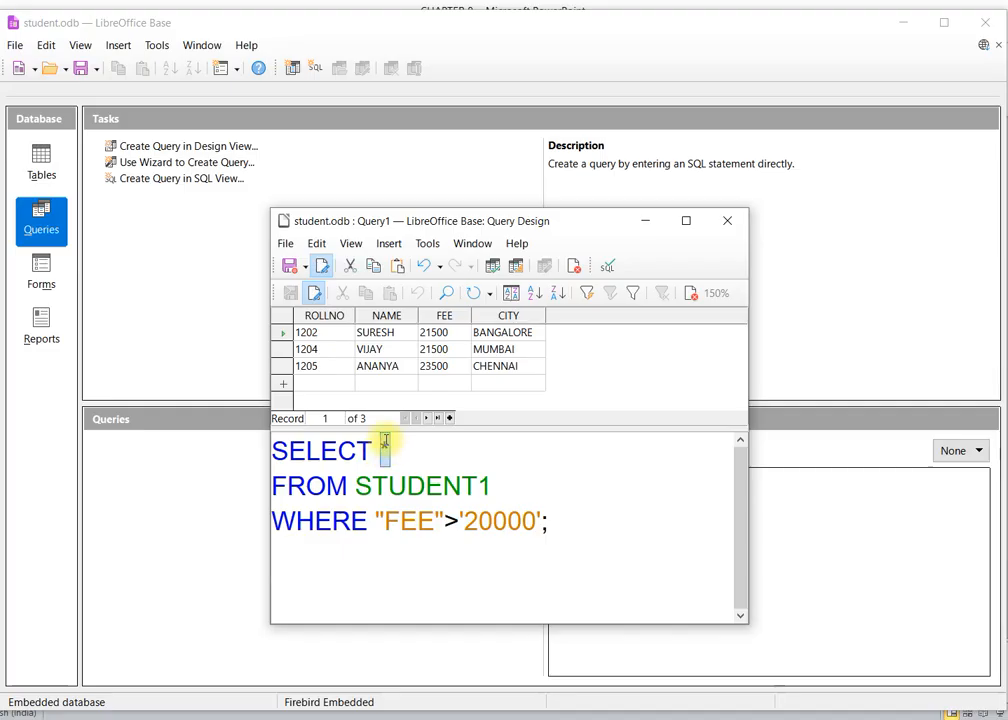
key("BackSpace")
type("\"ROLL")
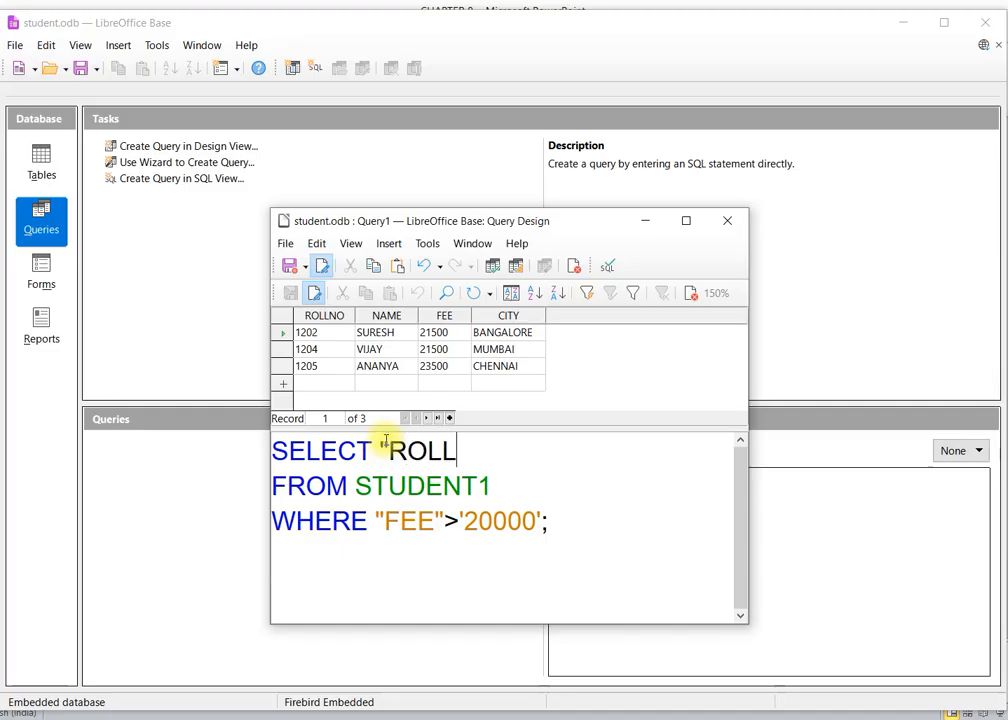
type("NO")
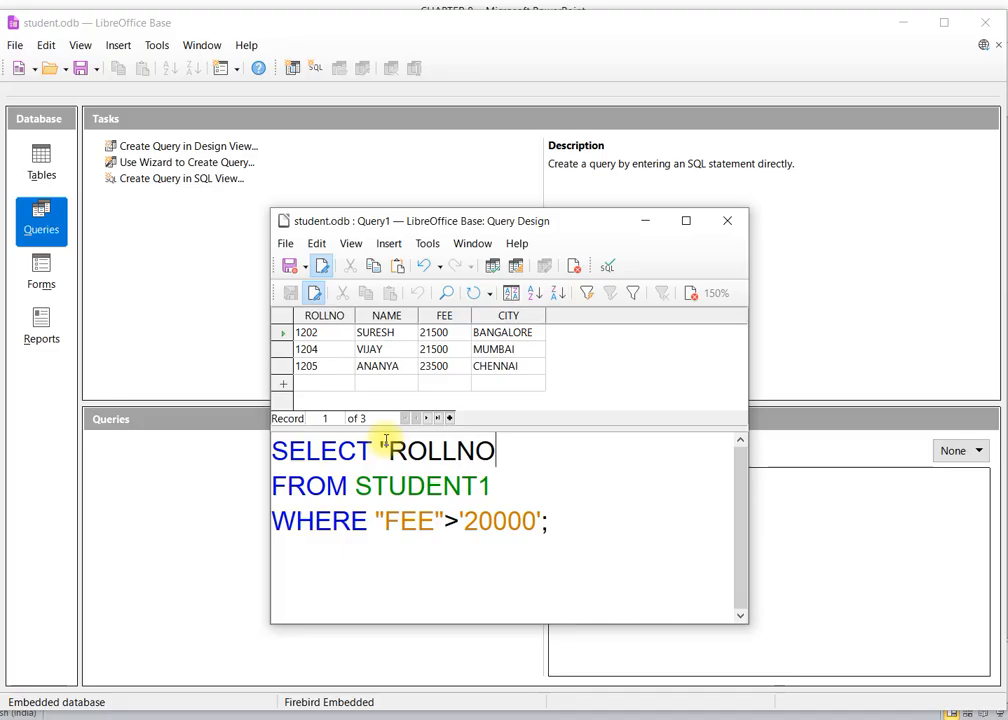
type("\",\"")
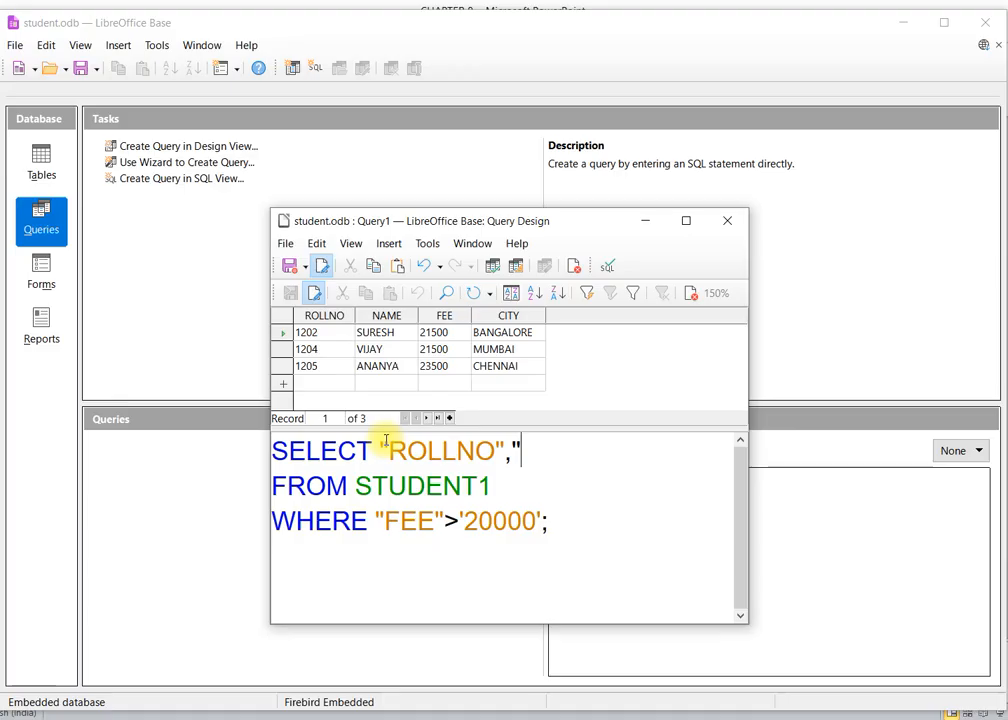
type("FEE\"")
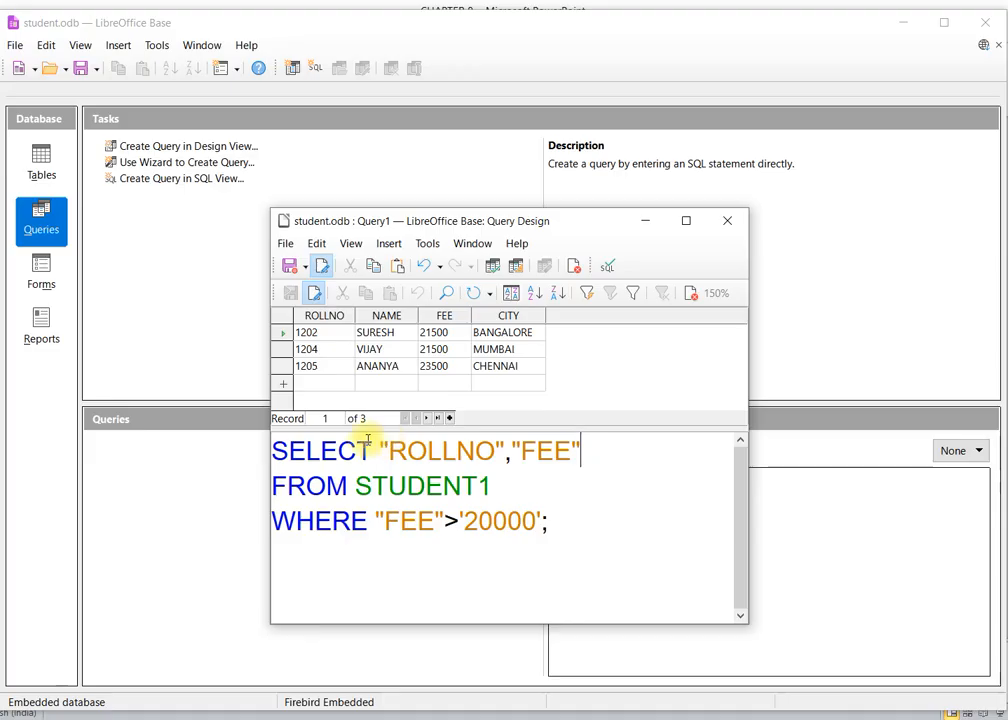
left_click(492, 270)
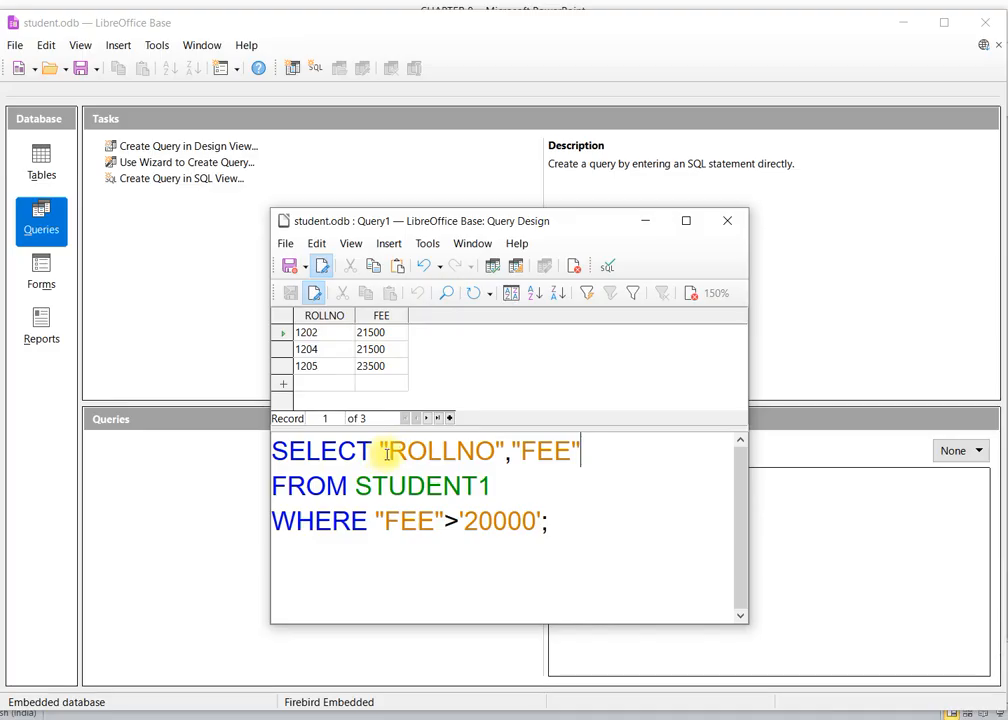
Insert "NAME" between "ROLLNO" and "FEE" in the SELECT line and run the query with the fee limit set to '15000'
left_click(512, 451)
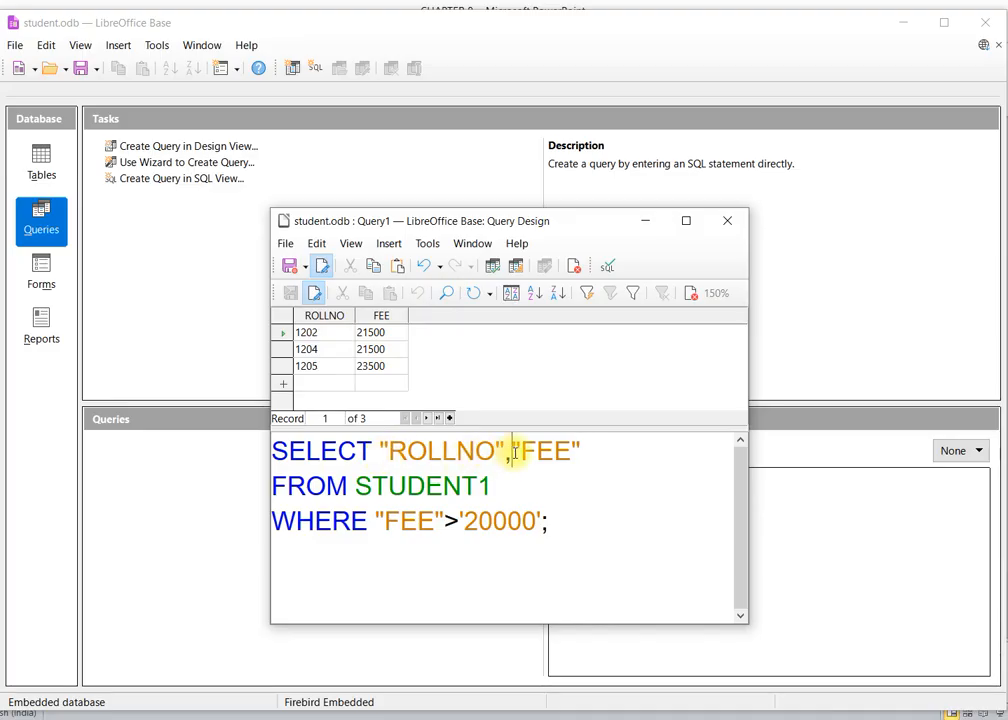
type("\"NAME")
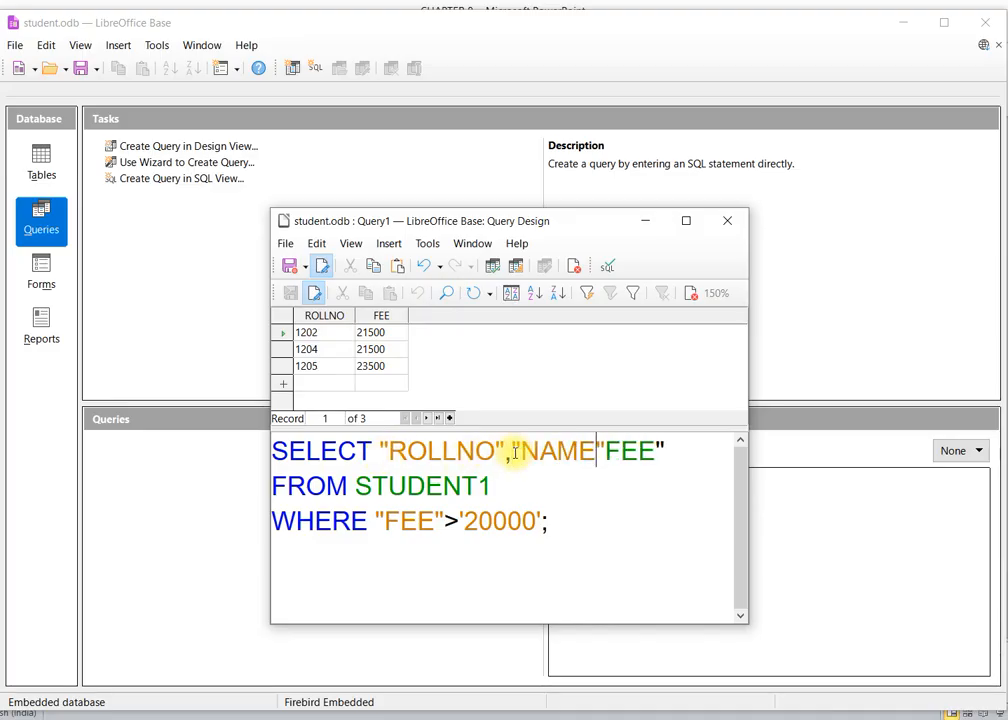
type("\",")
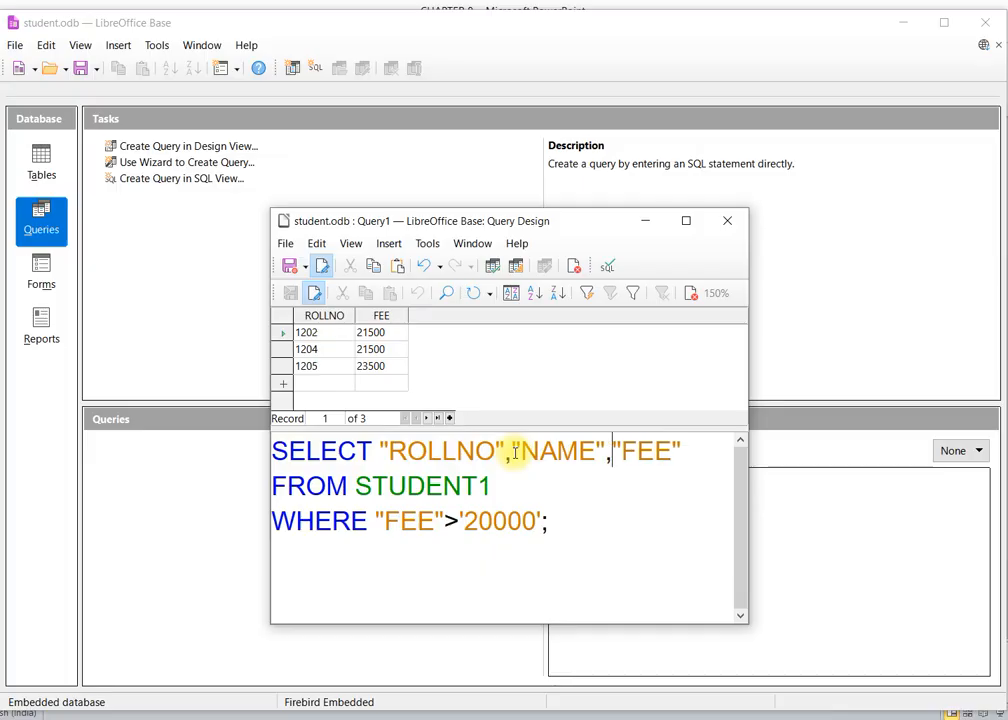
left_click_drag(465, 521, 492, 521)
type("15")
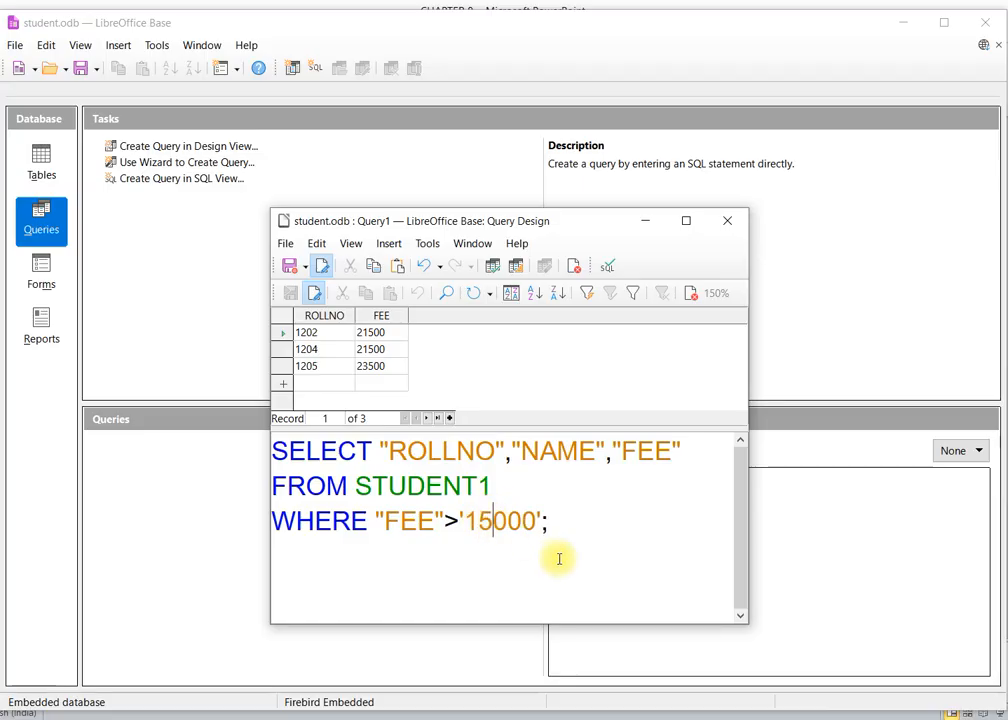
left_click(492, 268)
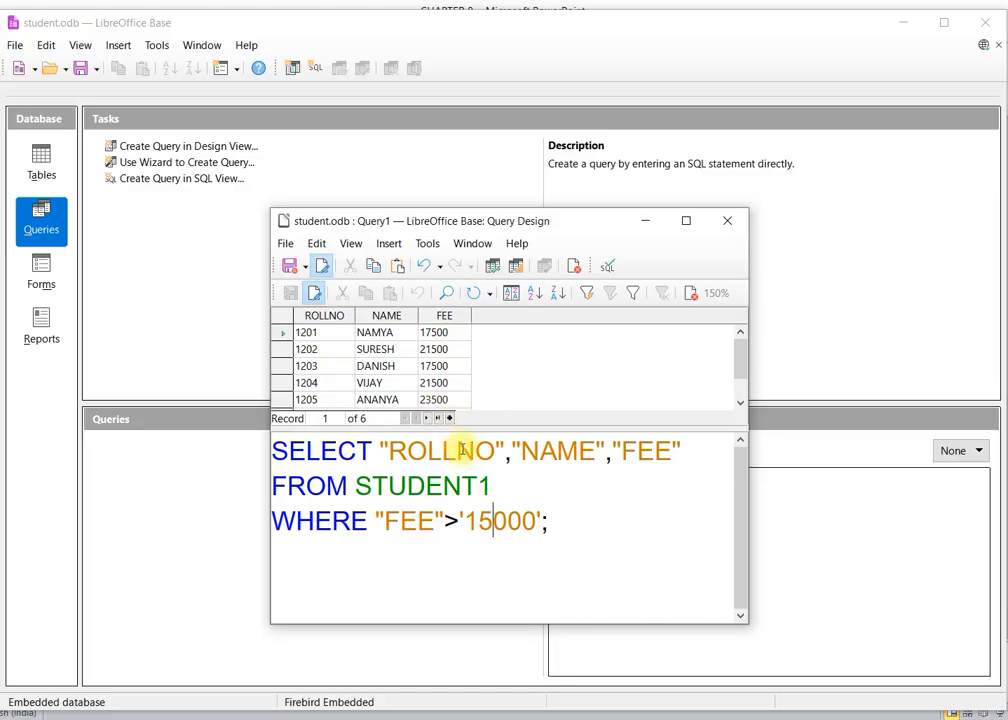
Add "CITY" after "FEE" in the SELECT line and run the query
left_click(684, 454)
type(",\"CITY")
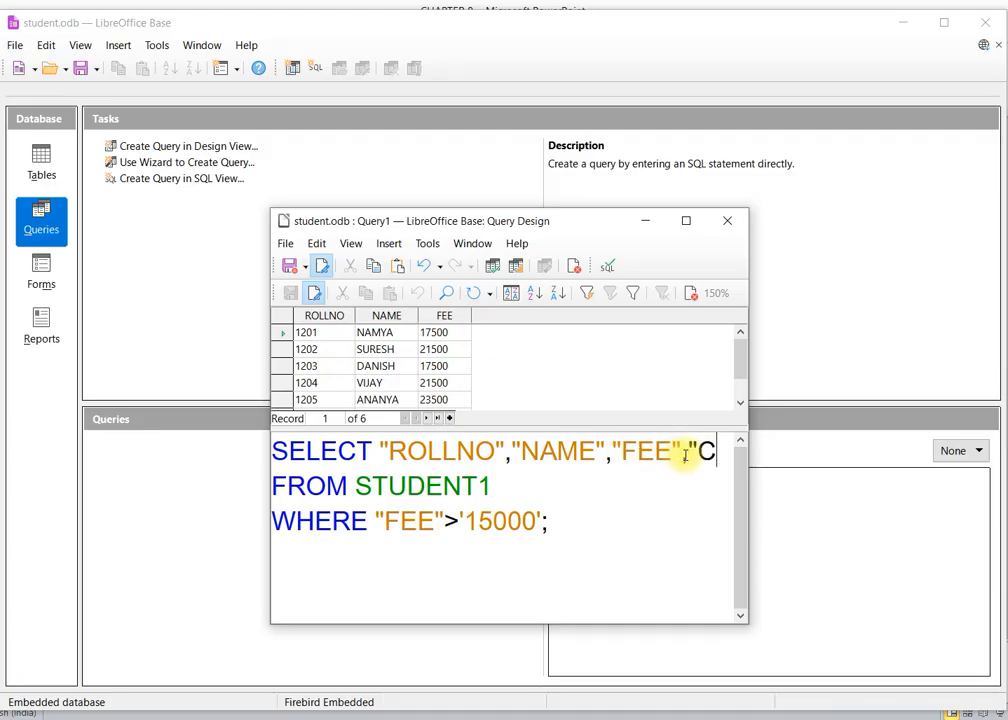
type("\"")
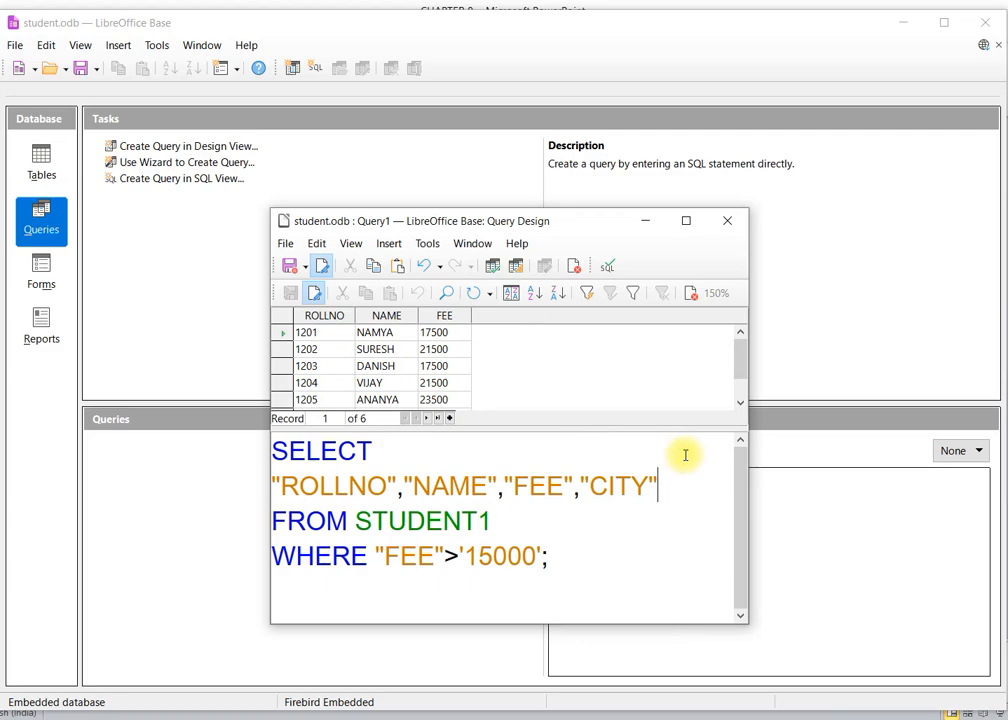
left_click(491, 268)
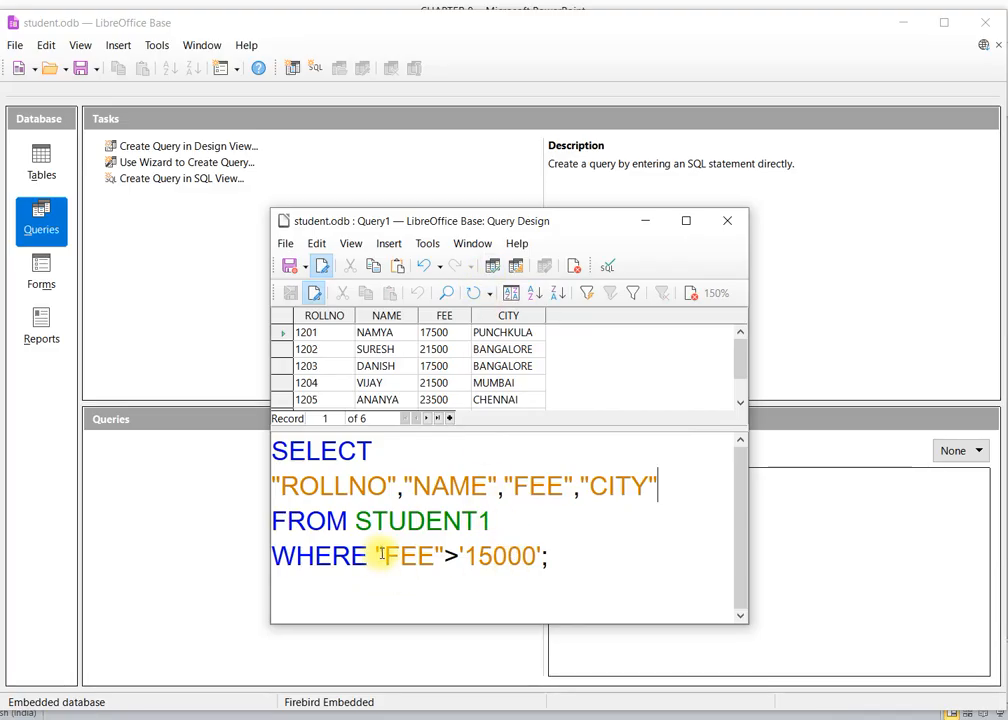
Replace "FEE" with "CITY" in the WHERE condition and change its comparison operator to =
left_click_drag(378, 553, 449, 563)
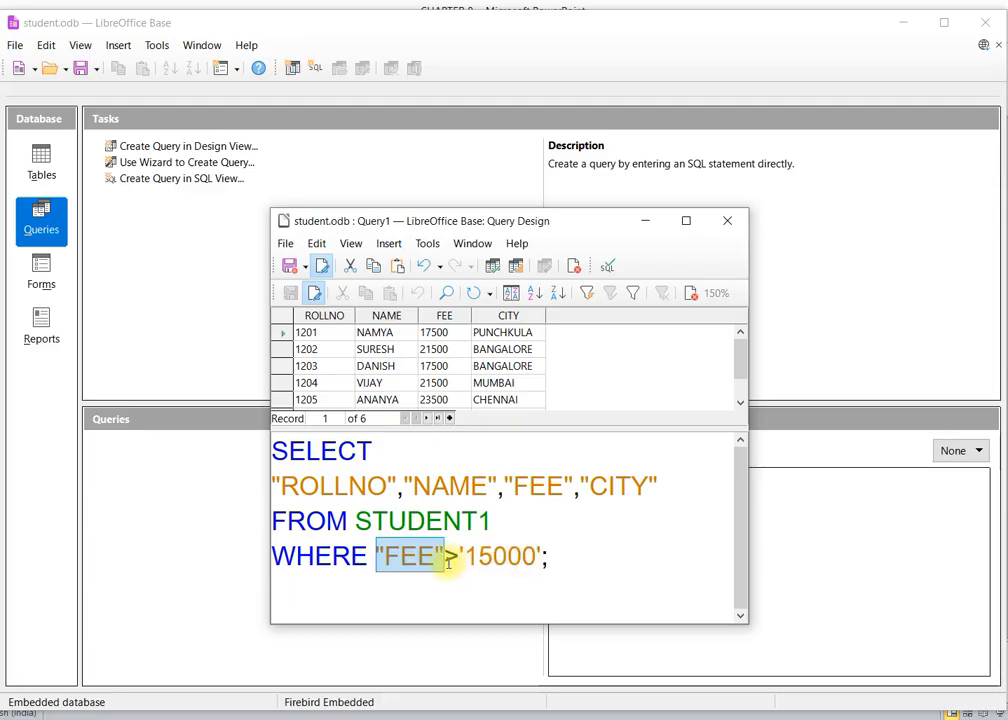
left_click(431, 563)
left_click_drag(388, 556, 429, 553)
type("CITY")
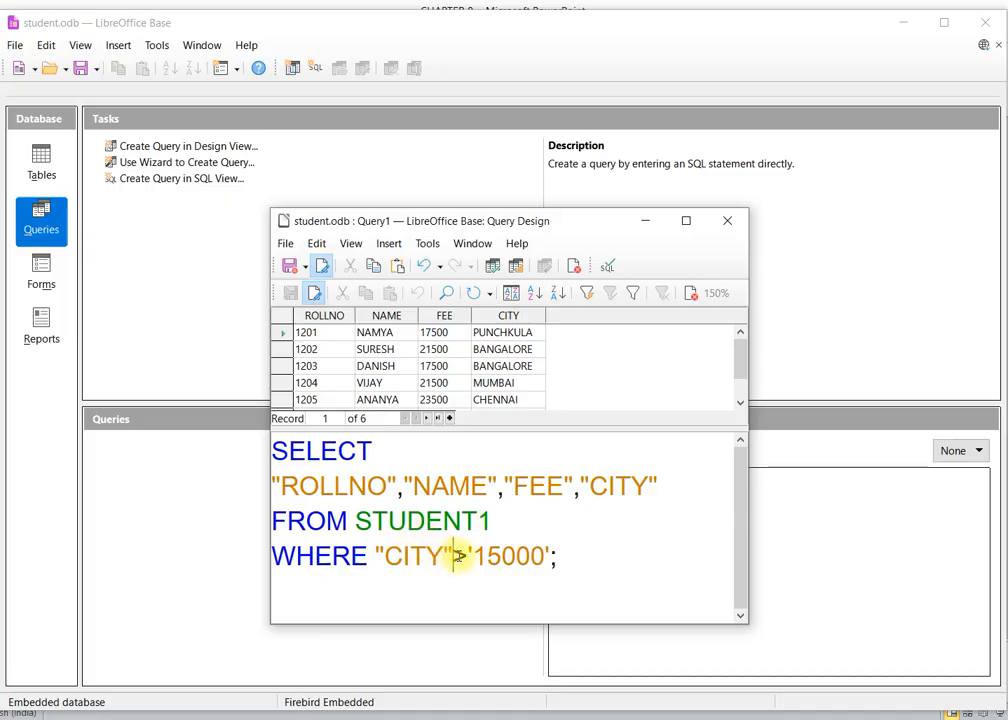
left_click_drag(453, 556, 518, 557)
type("=")
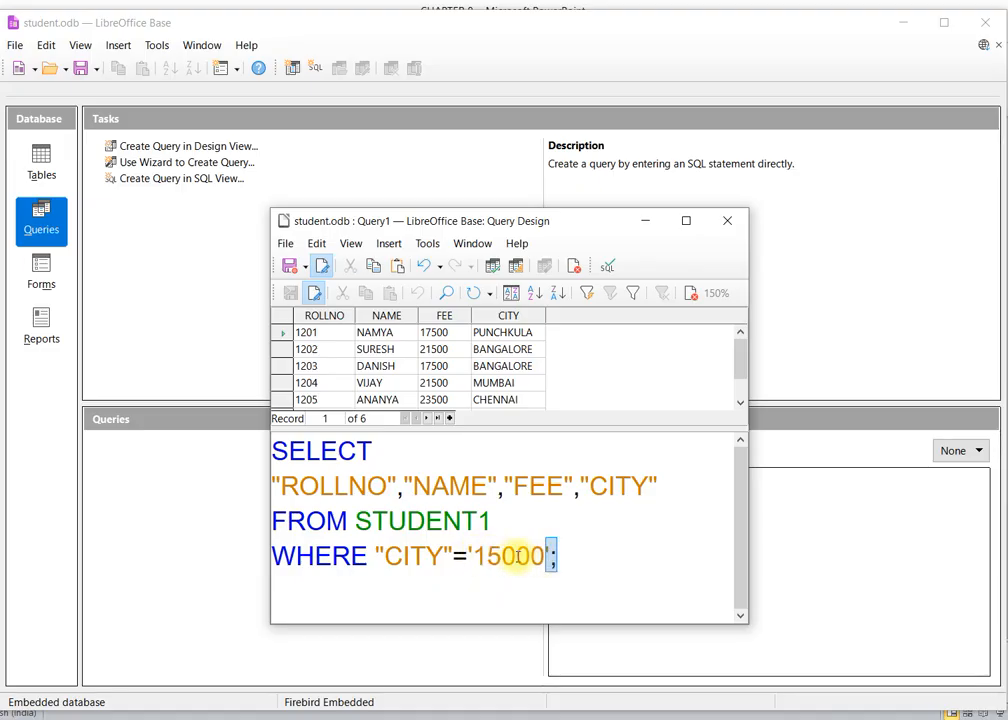
Replace the value 15000 in the WHERE condition with 'BANGALORE' and run the query
left_click(476, 557)
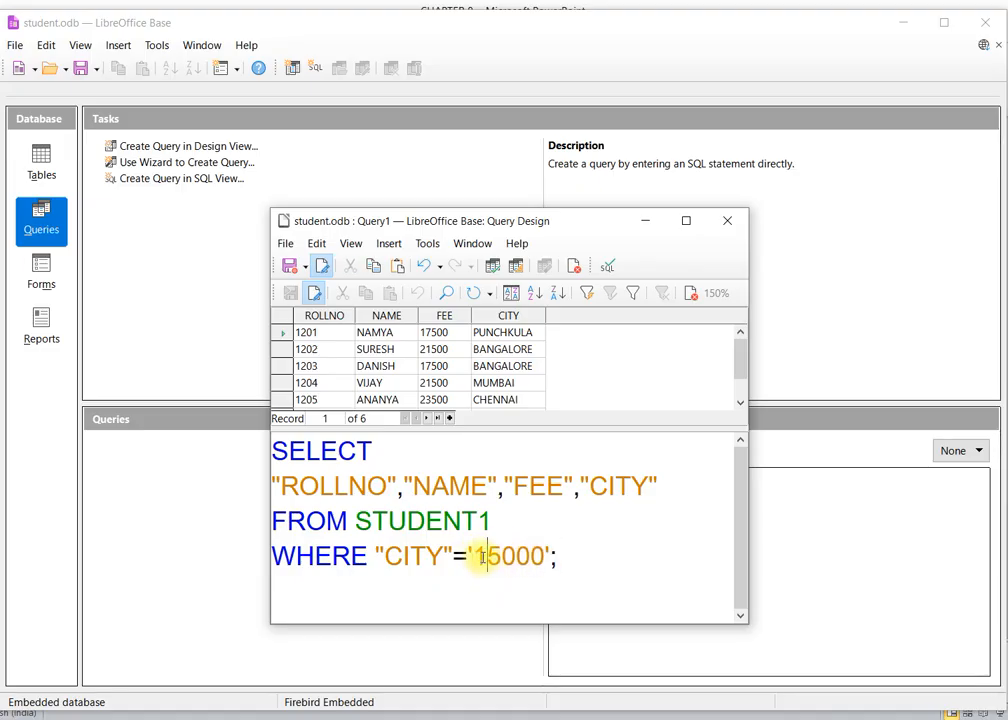
type("BA")
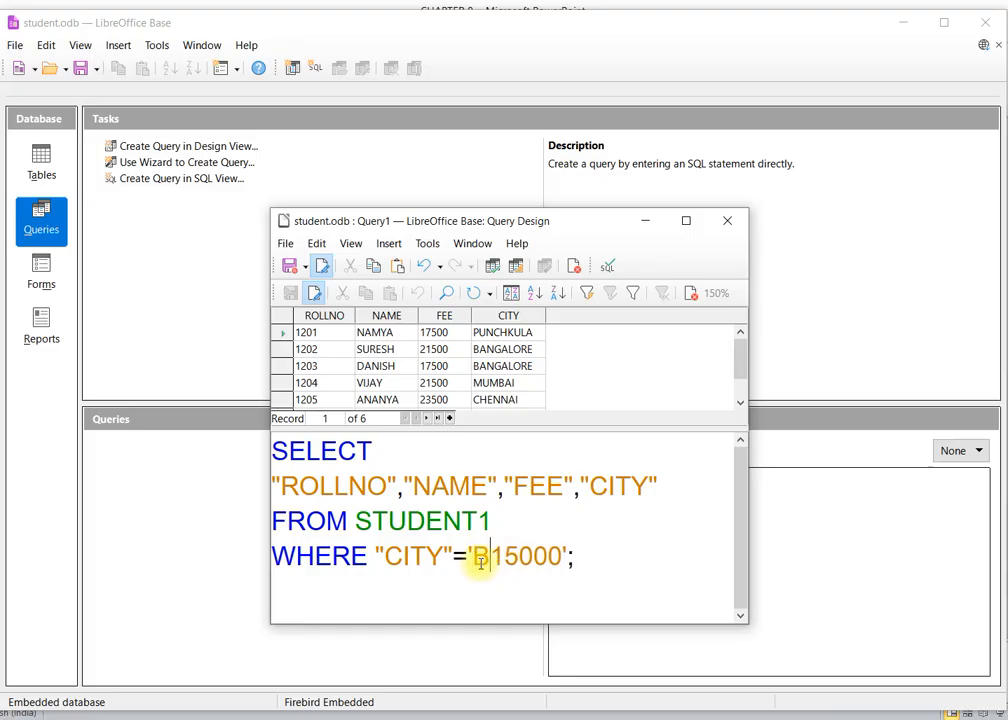
type("NGALORE")
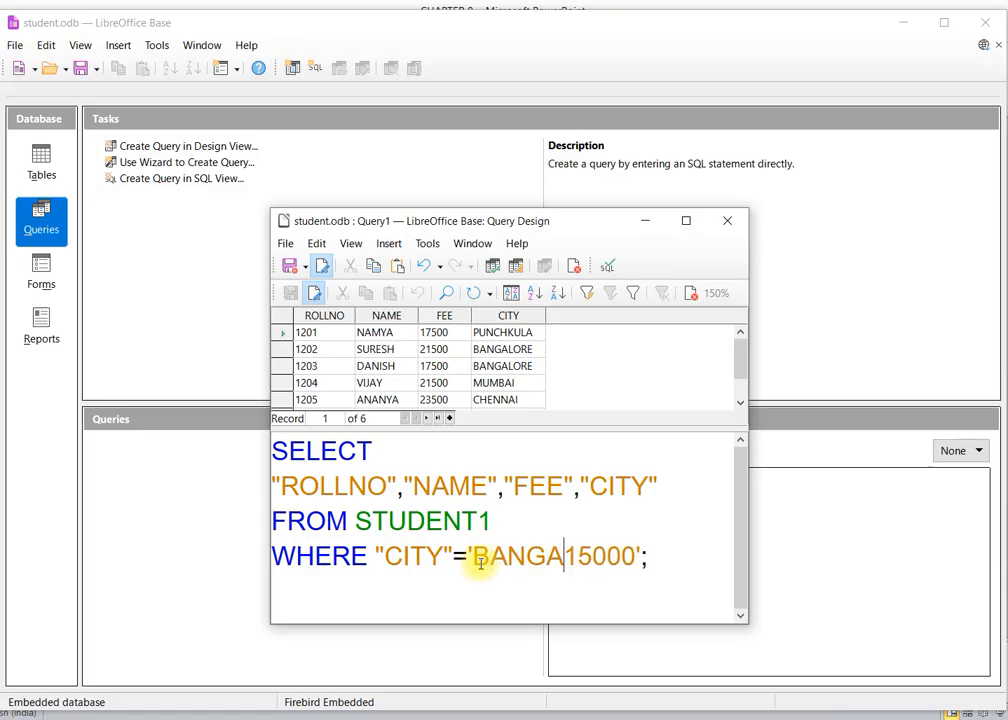
key("Delete")
key("Delete")
key("Delete")
key("Delete")
key("Delete")
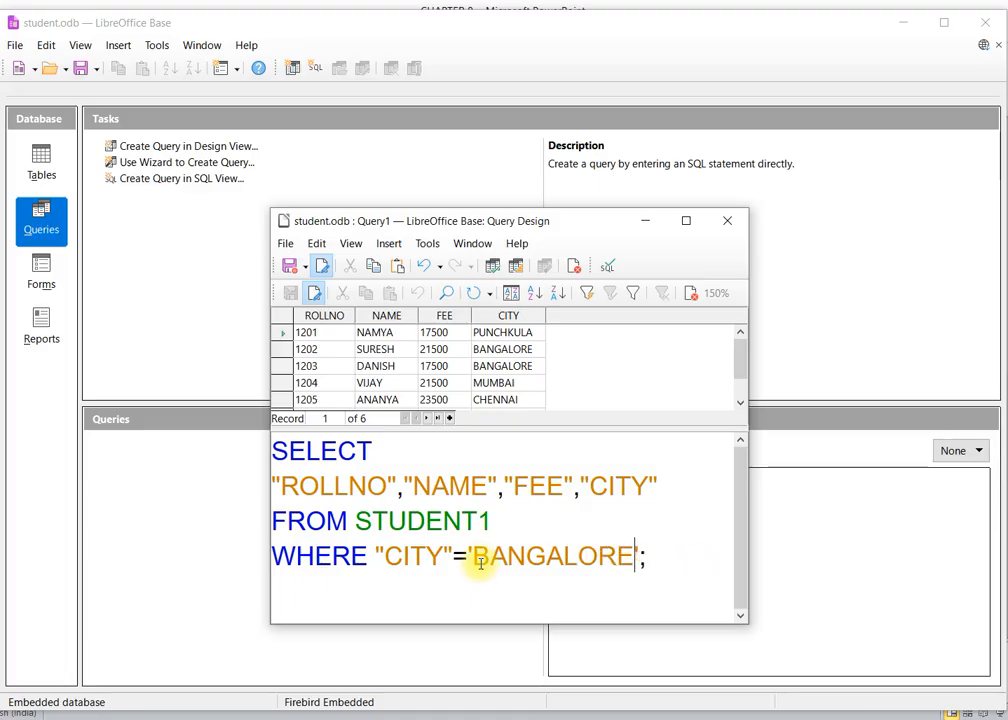
left_click(492, 265)
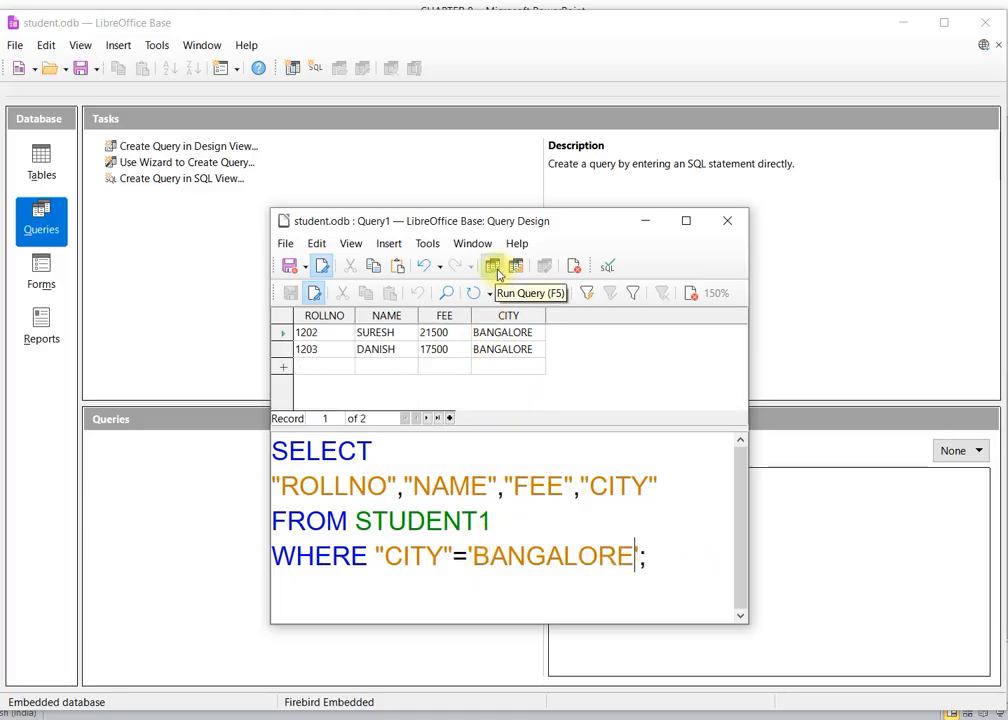